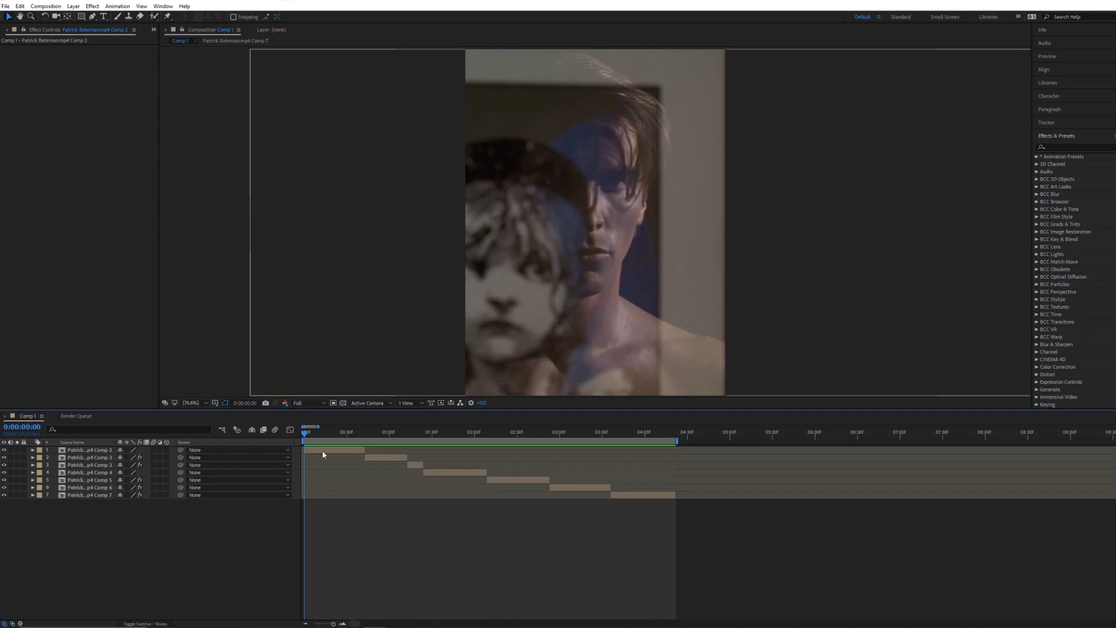
Step: Pre-compose the first clip layer into its own nested composition
right_click(339, 449)
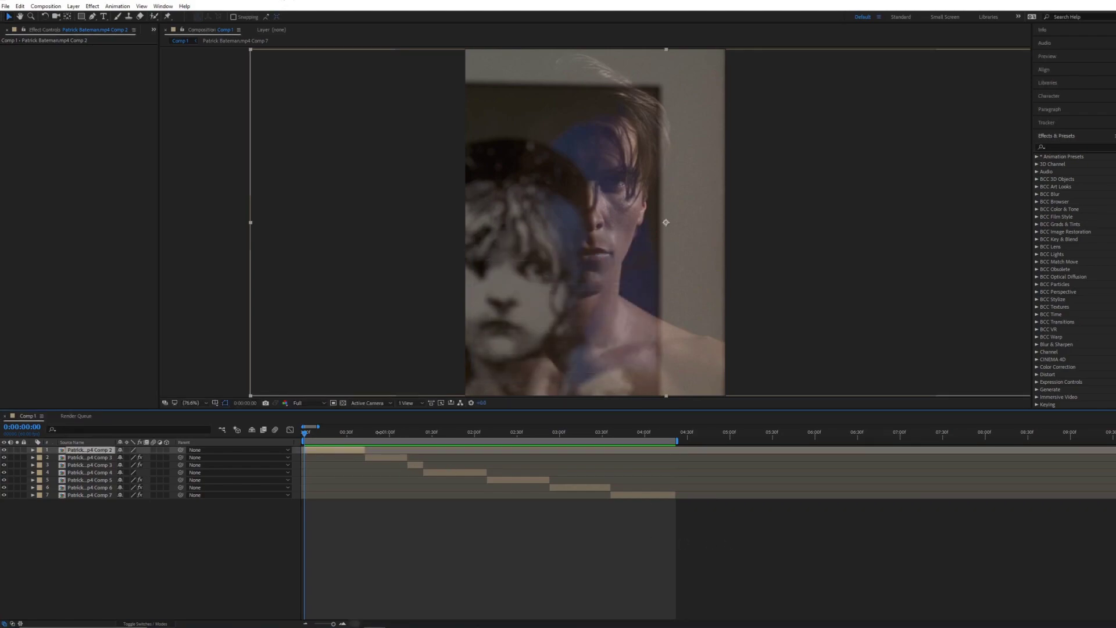
Step: Apply S_BlurMoCurves to the first clip and centre the zoom blur on the man's face
left_click(1064, 147)
type("blurmocu")
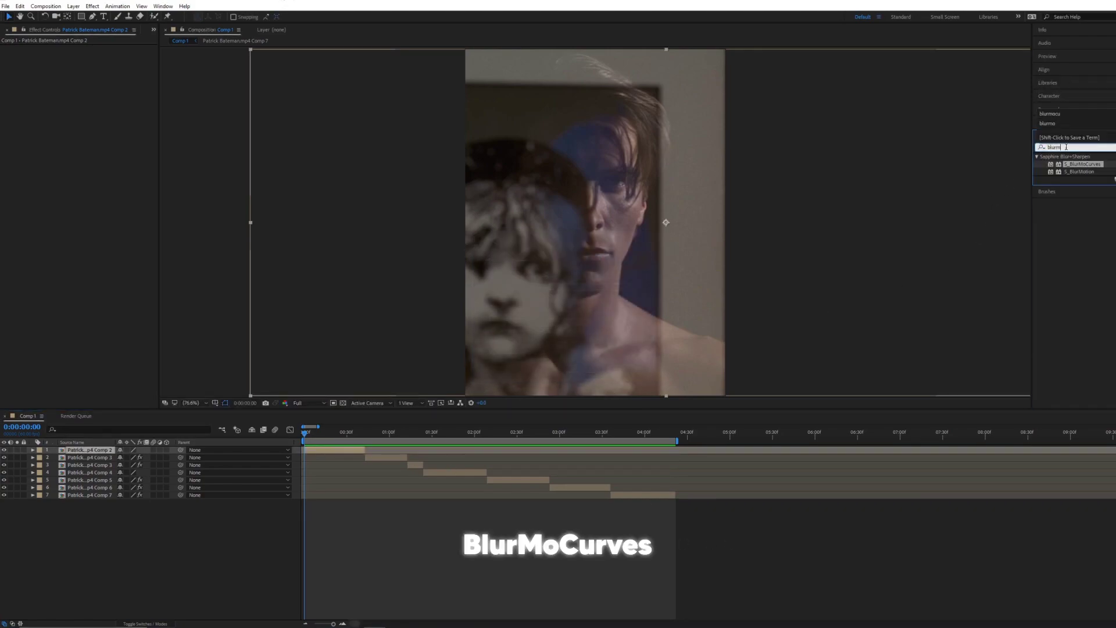
double_click(1080, 164)
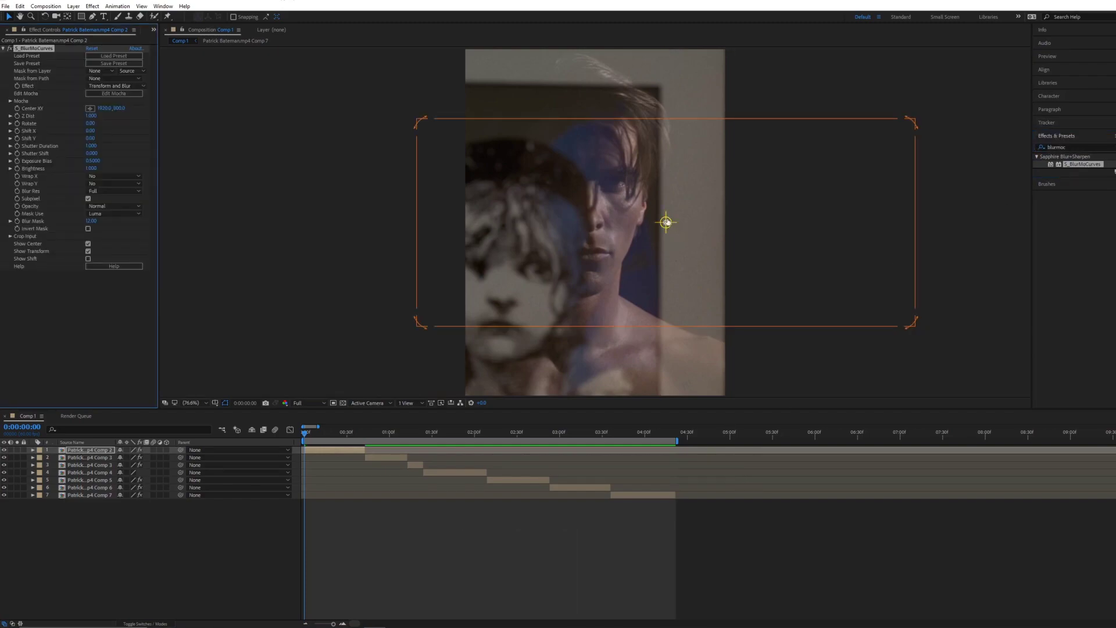
left_click_drag(665, 222, 591, 220)
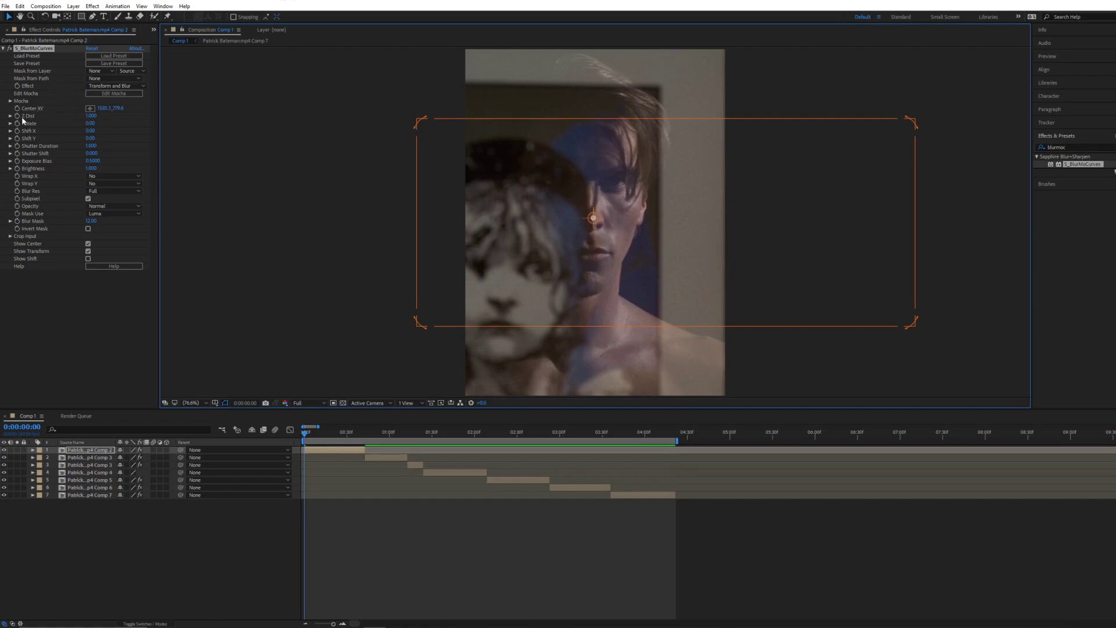
Step: Keyframe Z Dist at 0.6 at the start and 1 at 0:00:42
left_click(90, 115)
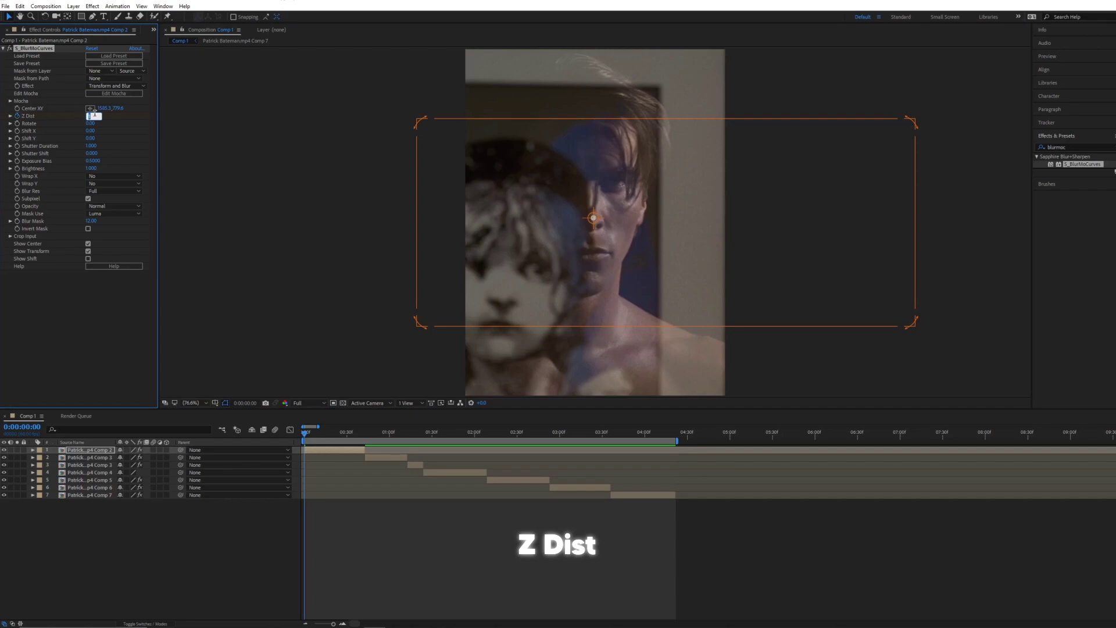
type("0")
type(".6")
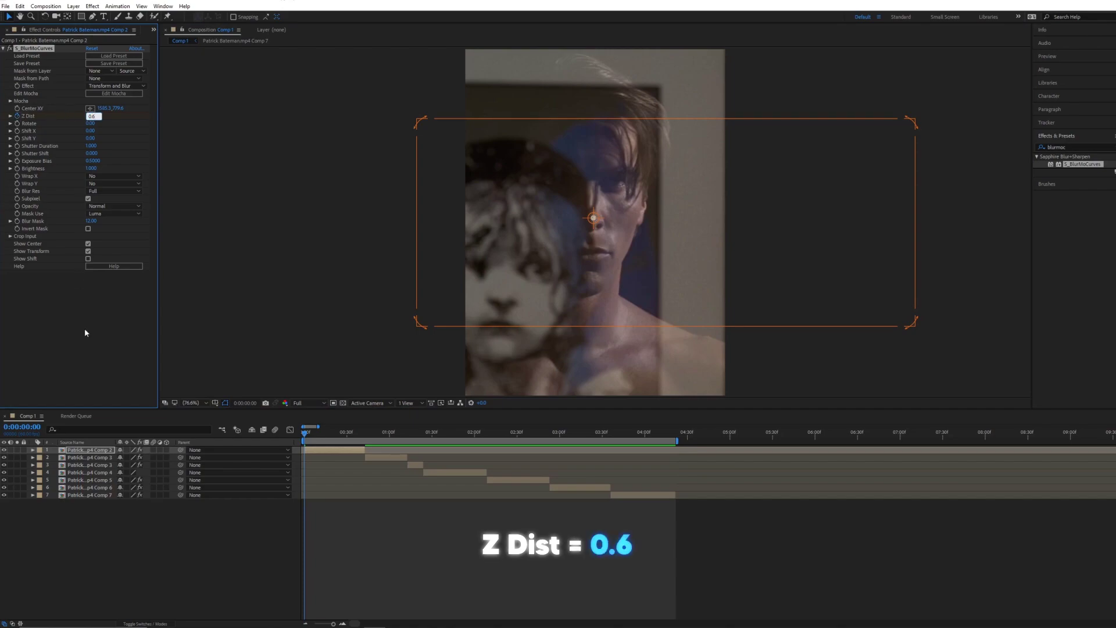
left_click(87, 332)
key("space")
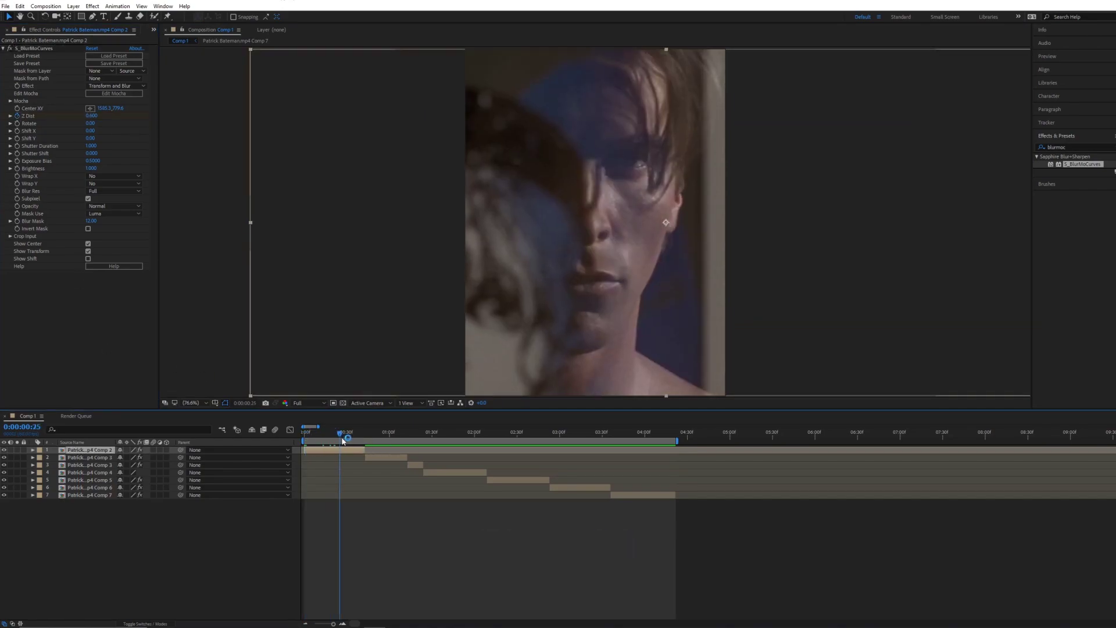
key("space")
left_click(91, 115)
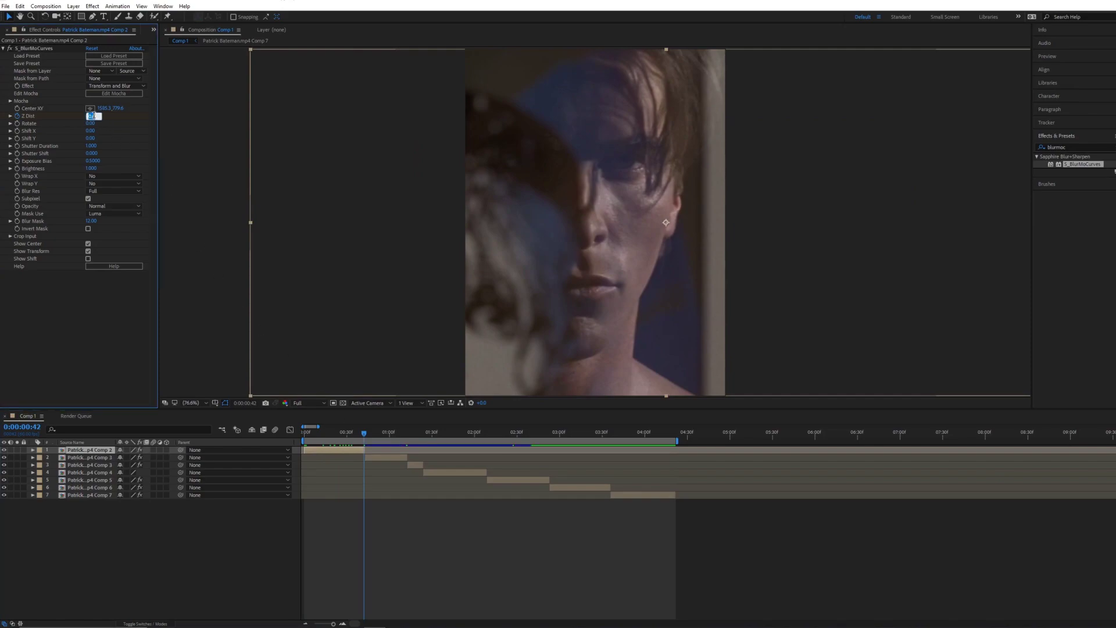
type("1")
left_click(109, 347)
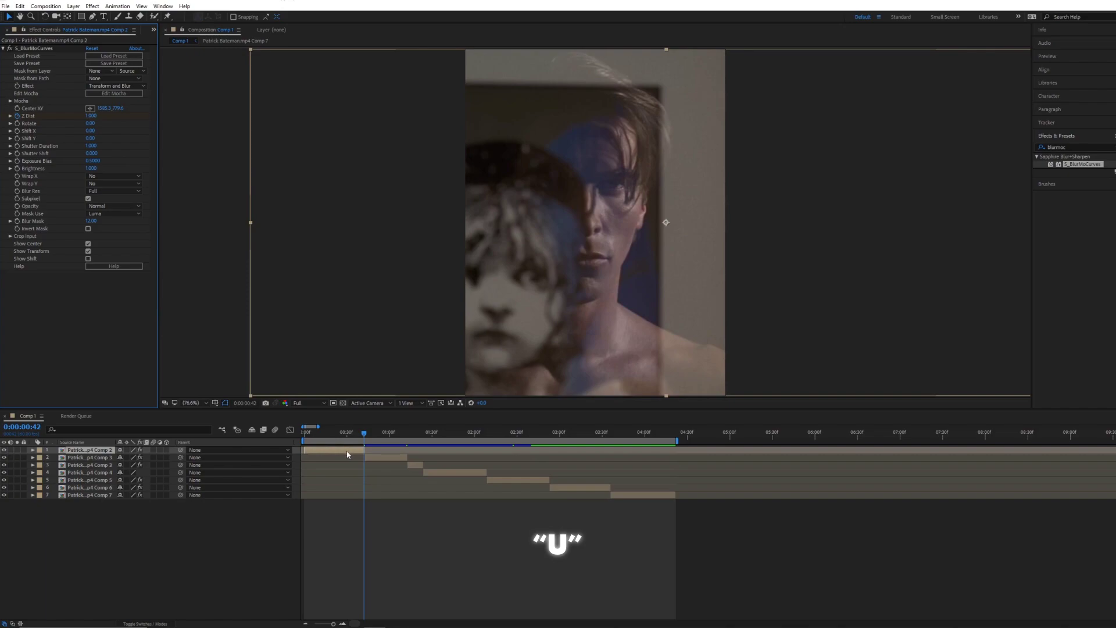
Step: Reveal both Z Dist keyframes with U and apply Easy Ease to them
key("u")
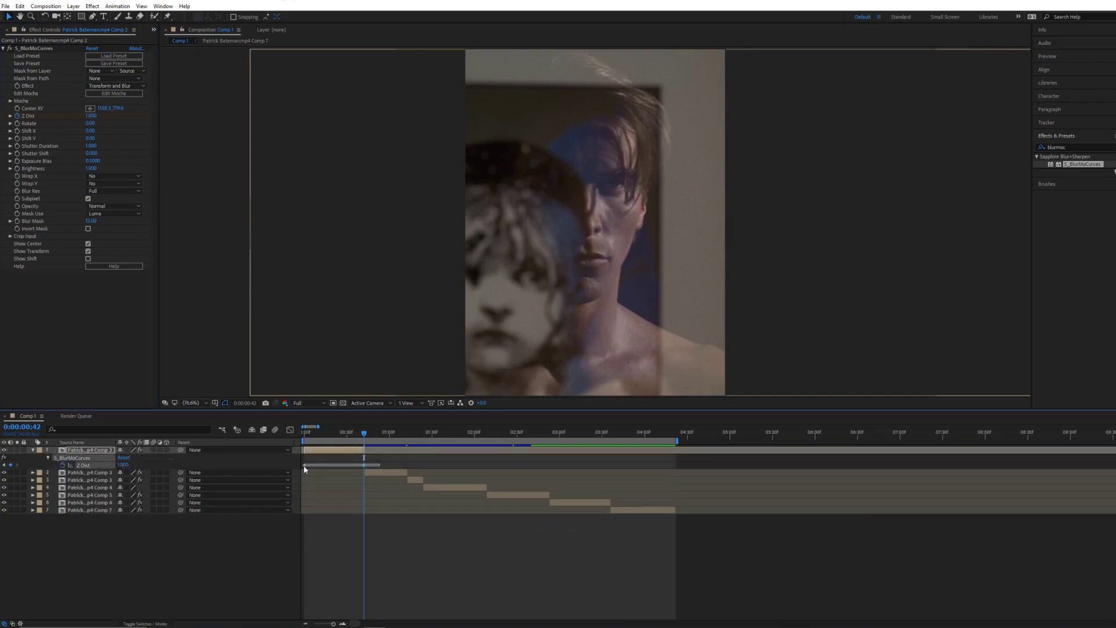
left_click(304, 465)
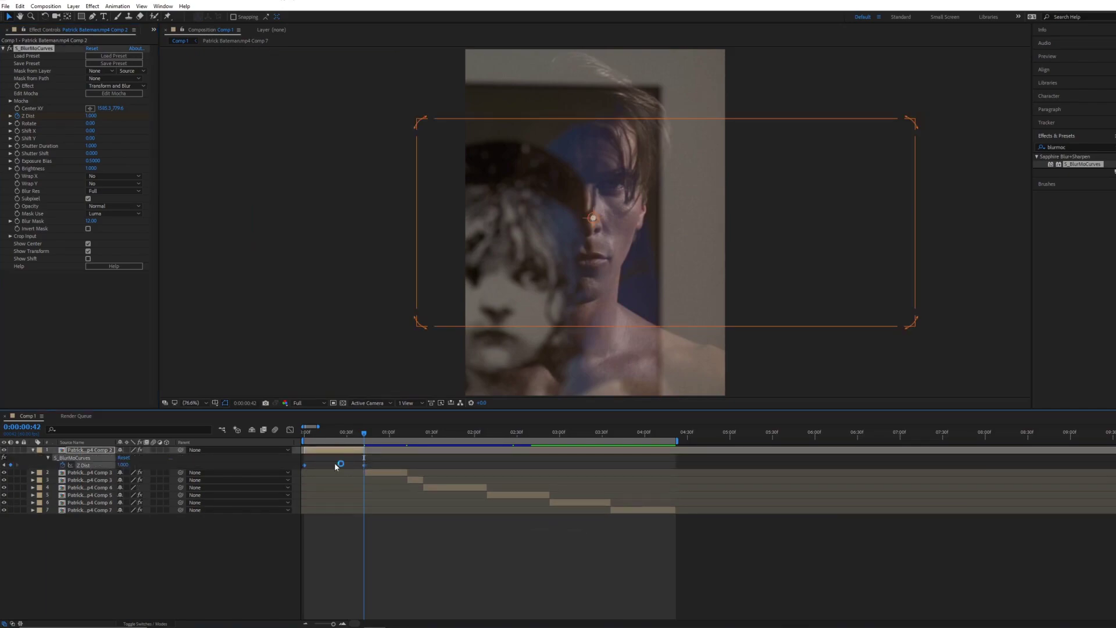
key("F9")
Step: In the Graph Editor, steepen the Z Dist curve's bezier handles at both keyframes
left_click(295, 428)
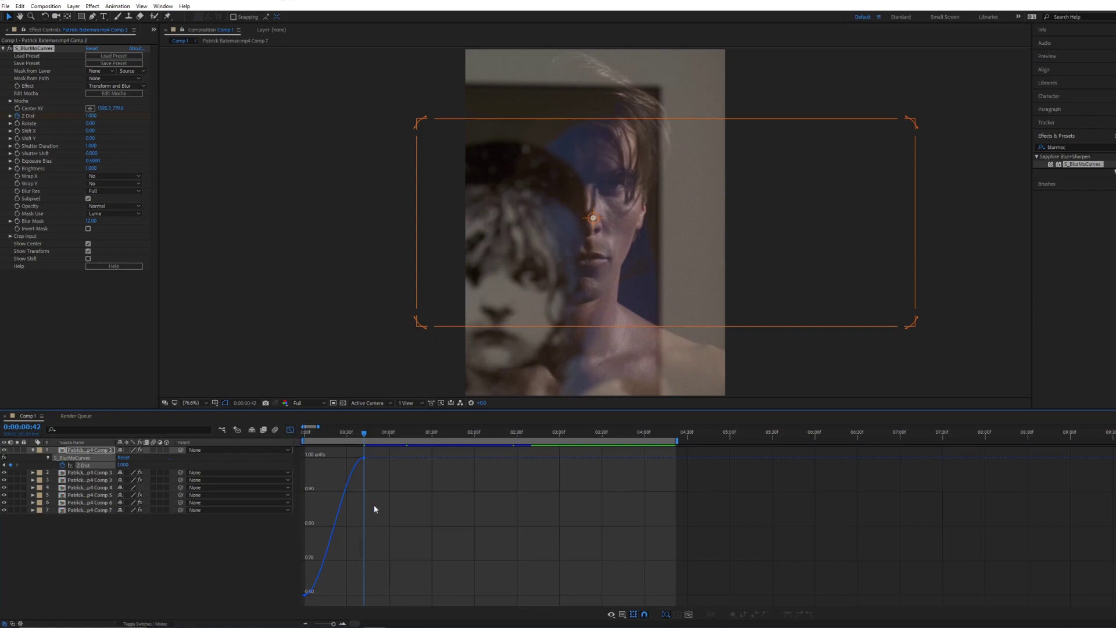
left_click_drag(357, 621, 349, 622)
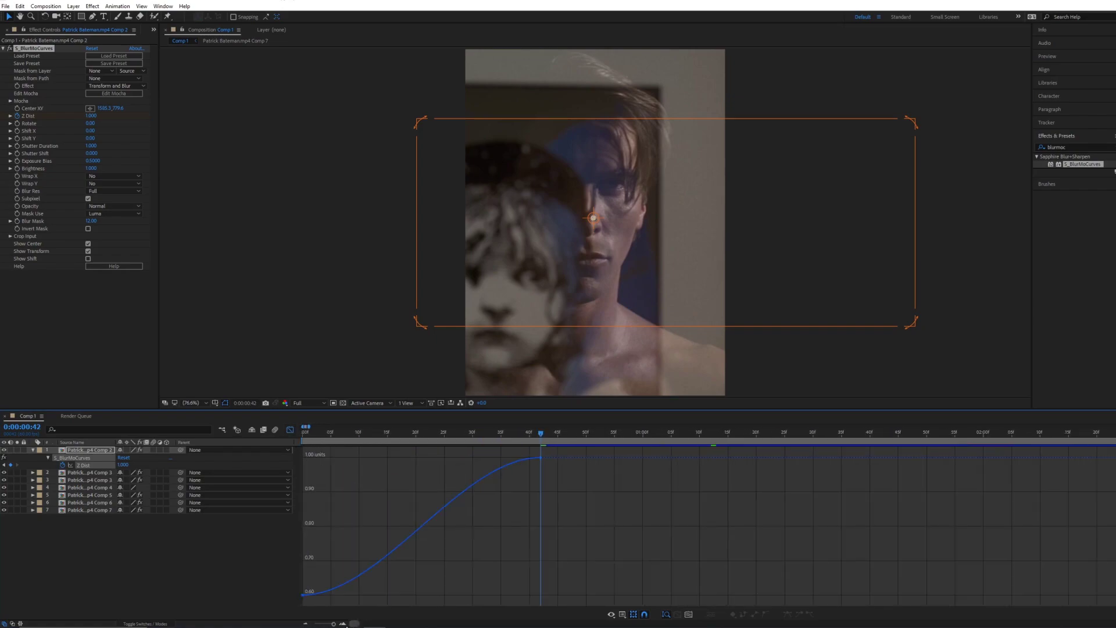
left_click(393, 553)
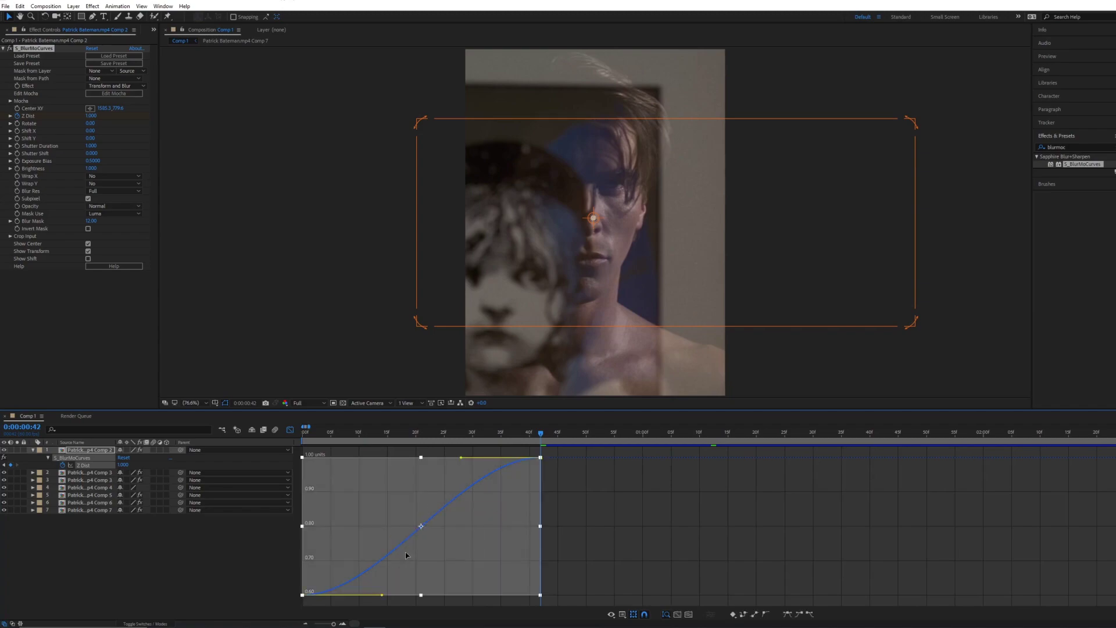
left_click_drag(383, 596, 335, 524)
left_click_drag(460, 457, 523, 532)
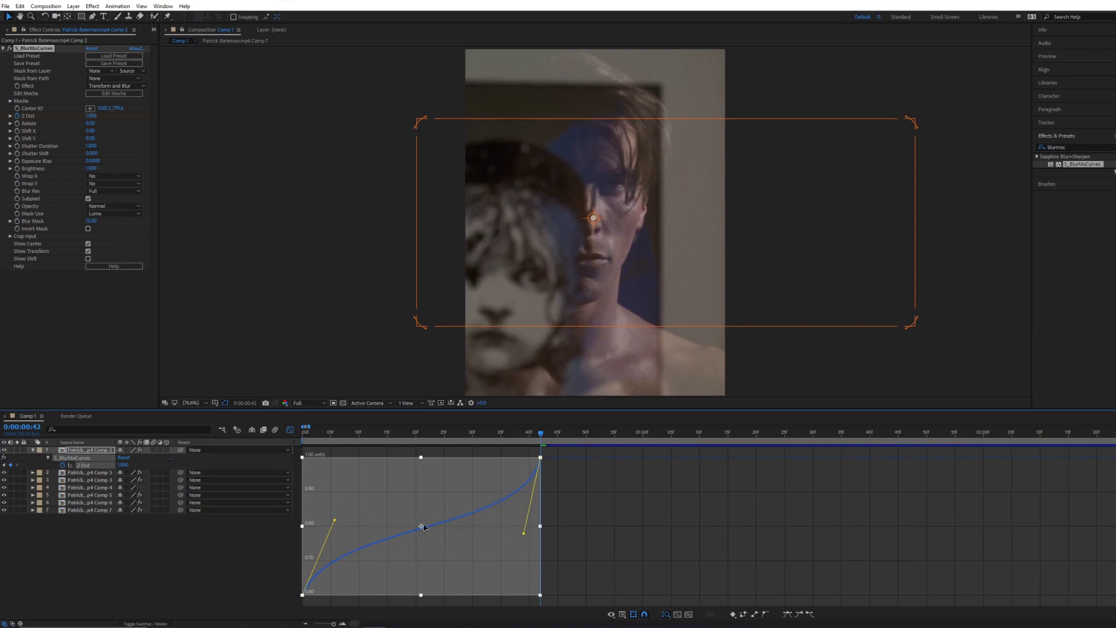
Step: Select the first clip's Z Dist keyframes for copying, then collapse and deselect that layer
left_click(291, 429)
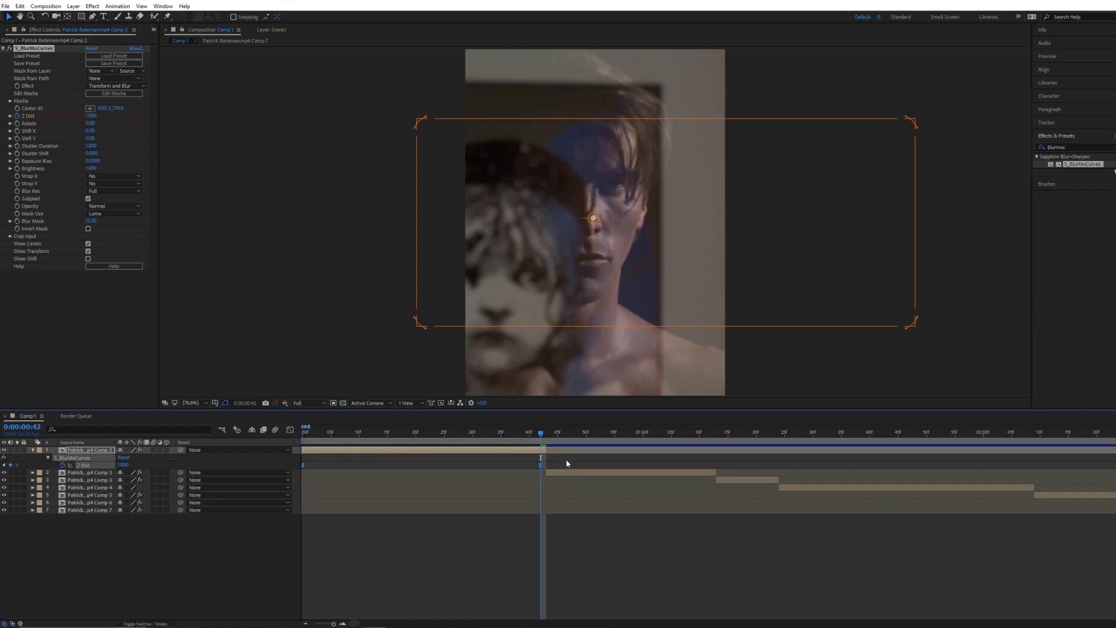
key("minus")
key("minus")
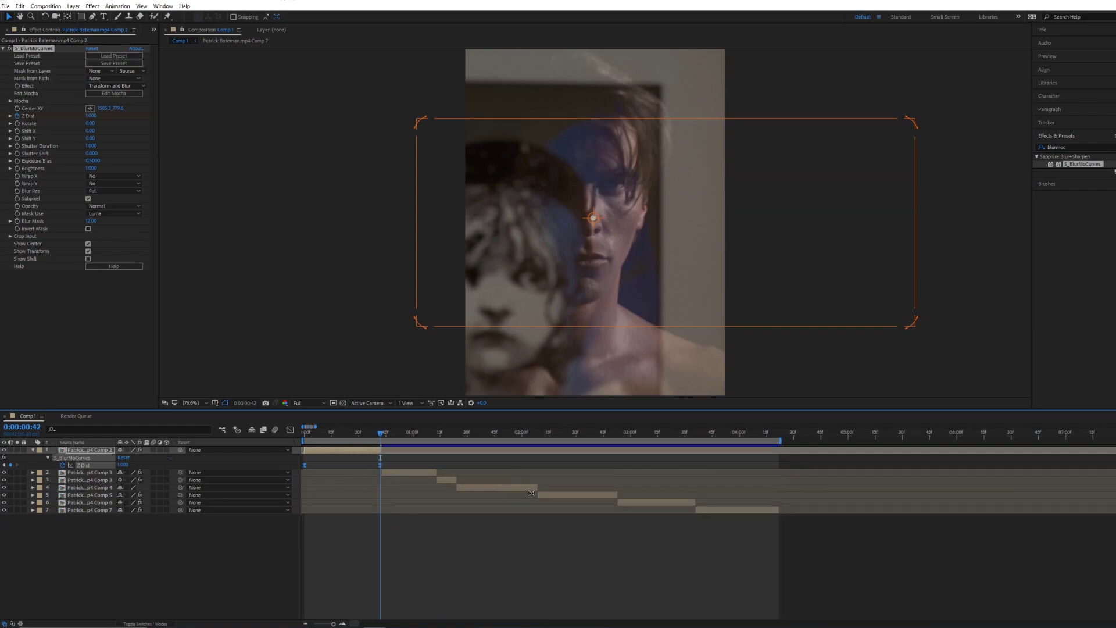
left_click(384, 523)
left_click_drag(398, 465, 304, 469)
key("u")
left_click(428, 511)
Step: Paste the blur onto the fourth clip at its start and nudge its second keyframe earlier
left_click(474, 433)
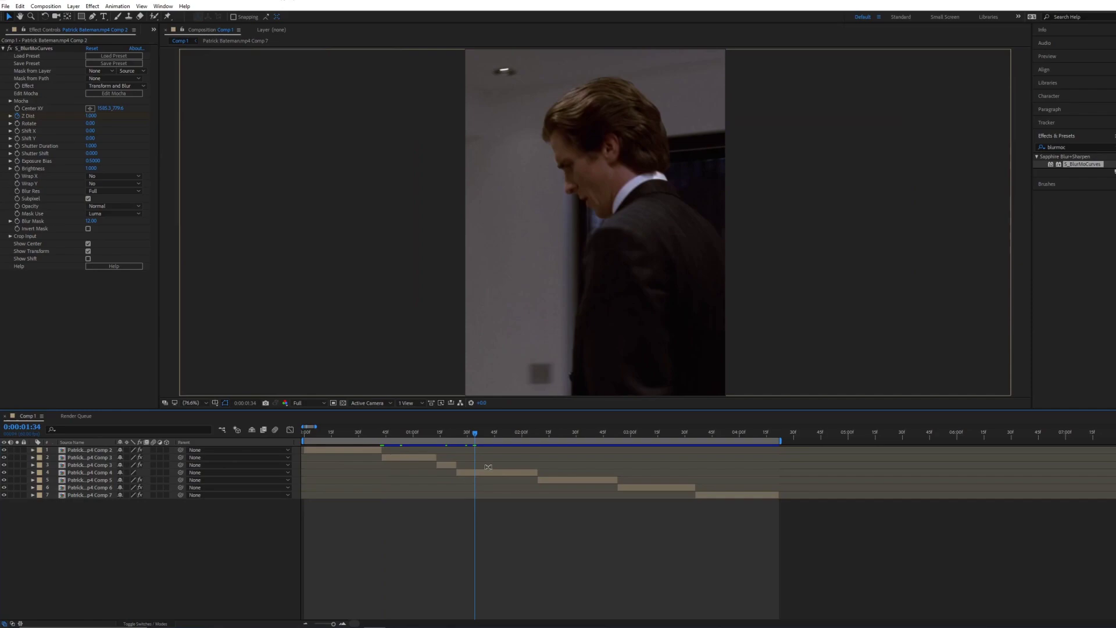
left_click(497, 473)
left_click_drag(475, 435, 464, 441)
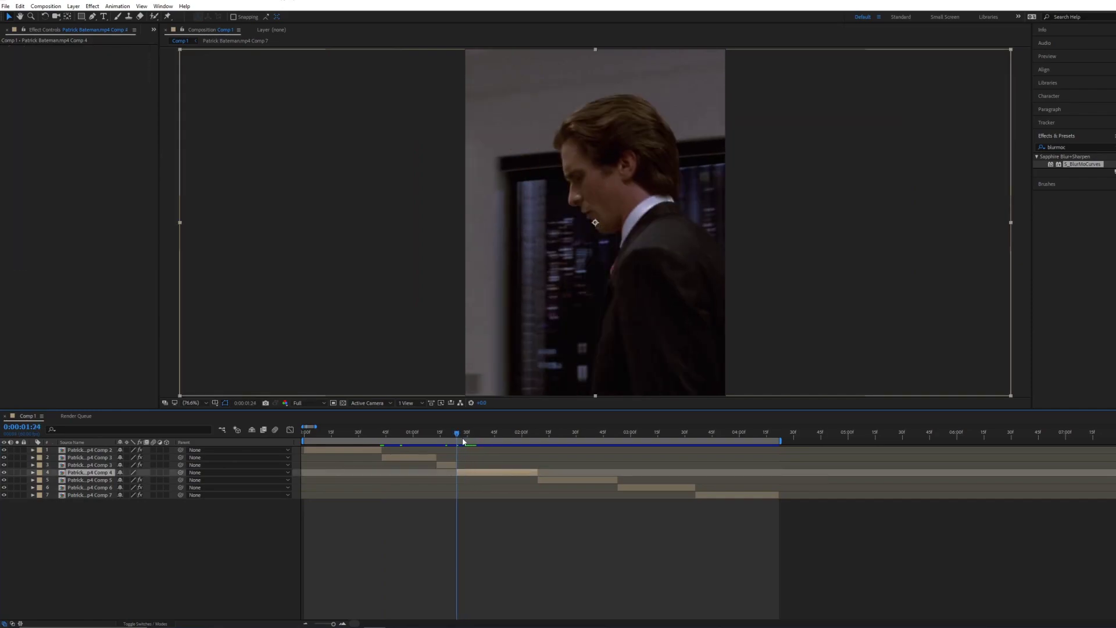
key("ctrl+alt+shift+e")
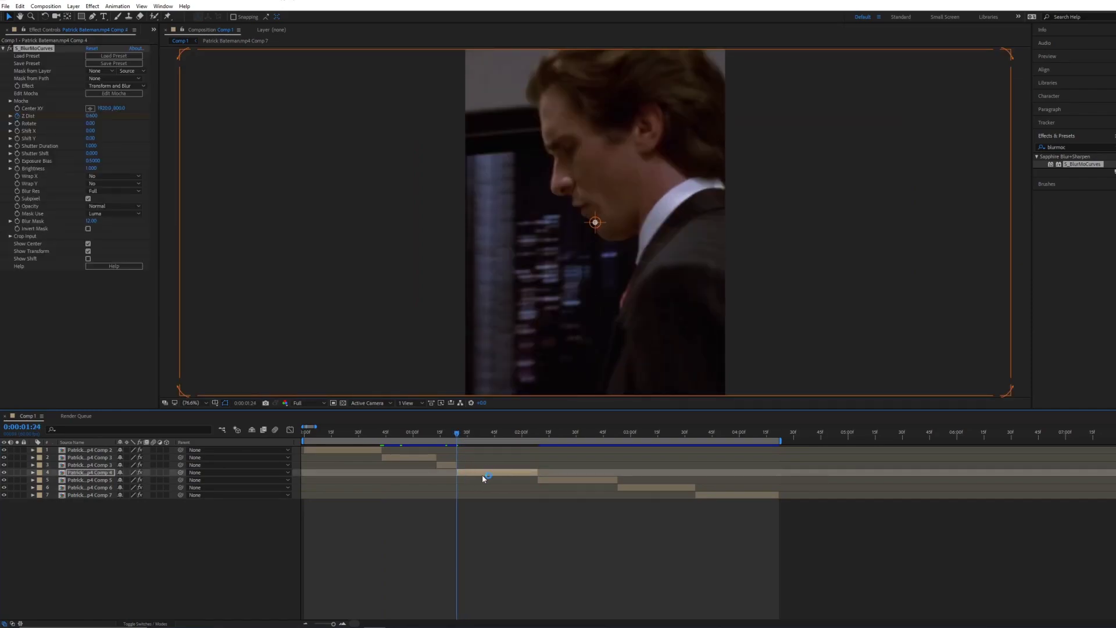
key("u")
left_click_drag(533, 487, 527, 486)
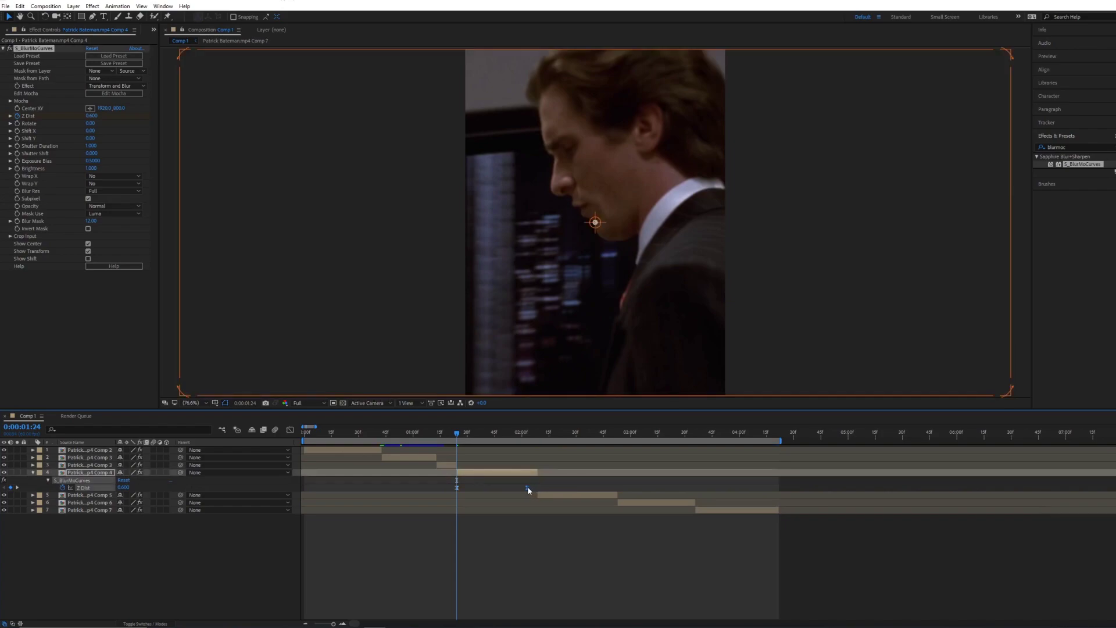
left_click_drag(458, 433, 438, 433)
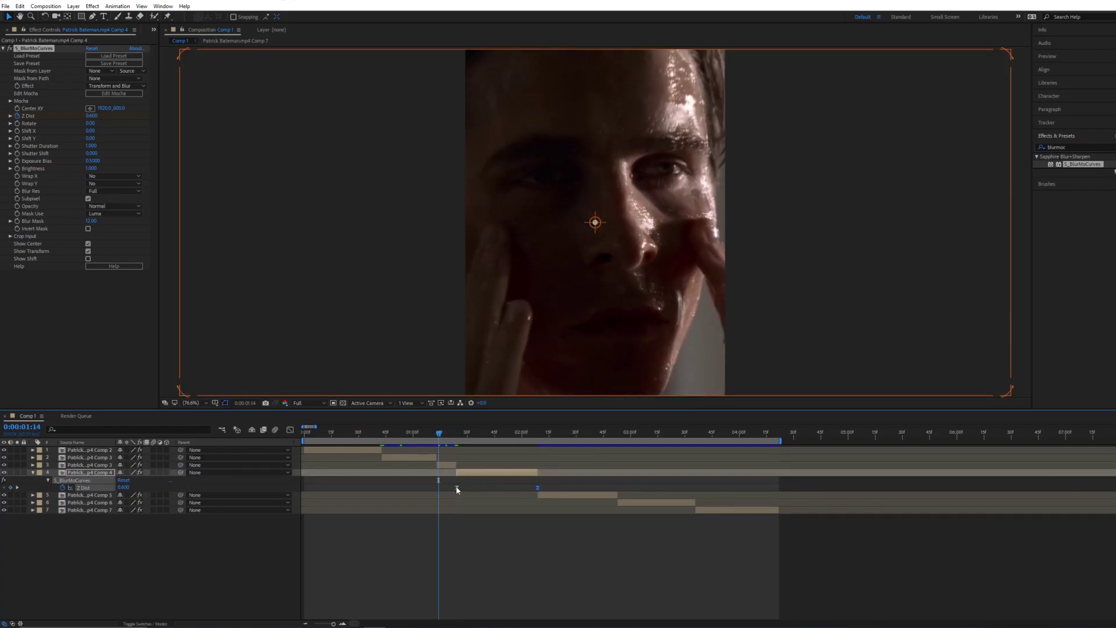
left_click(457, 488)
key("u")
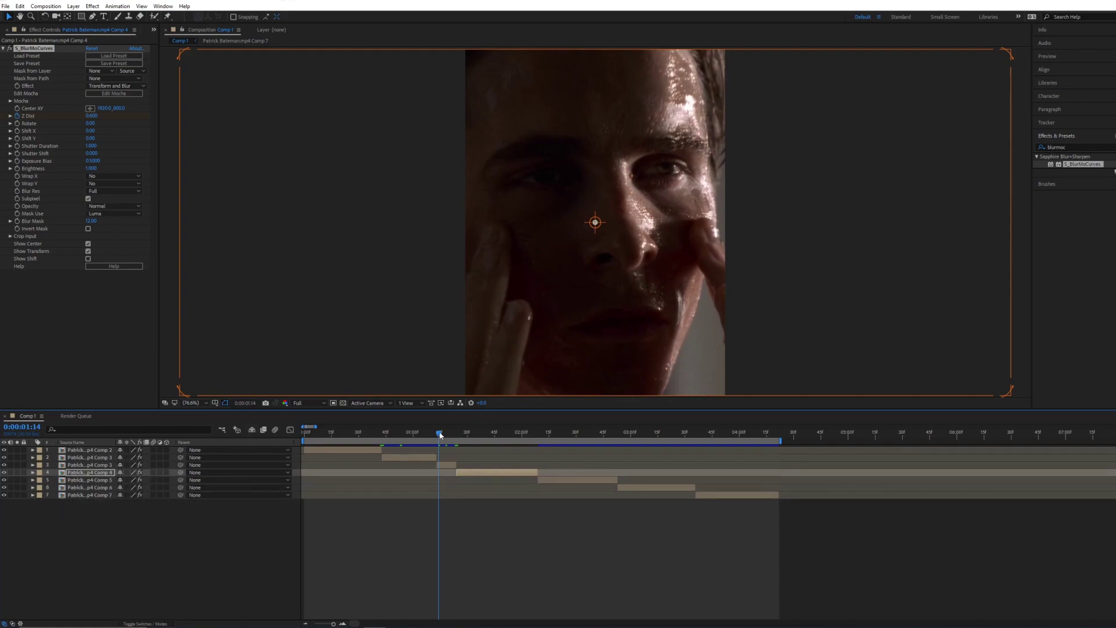
Step: Return the playhead to 0:00:00:00 and clear the selection for playback
left_click_drag(440, 434, 259, 435)
left_click(437, 527)
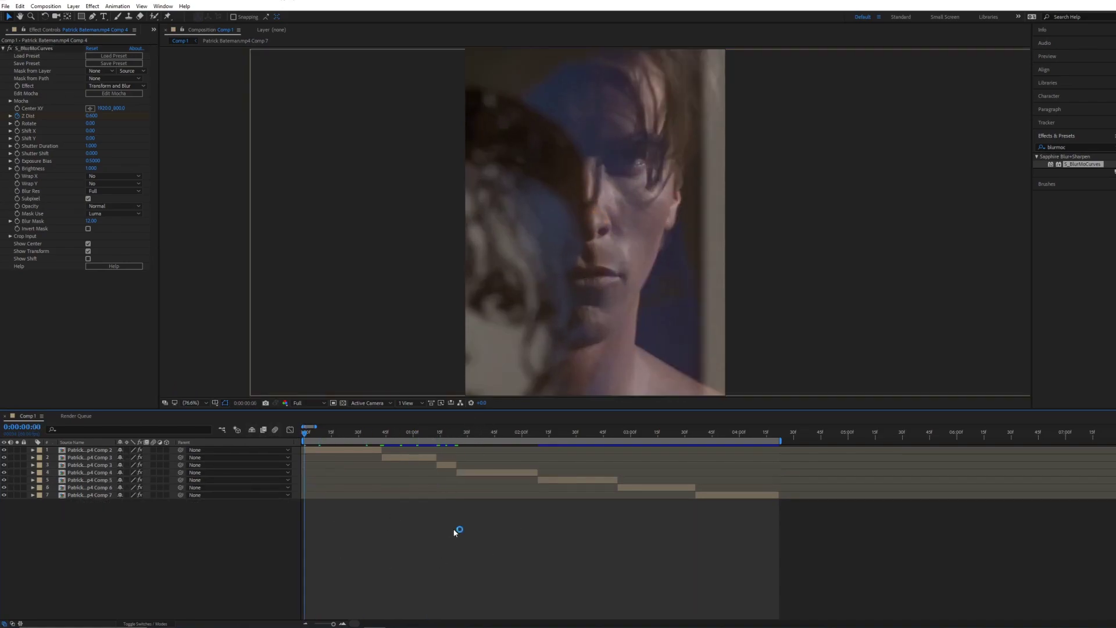